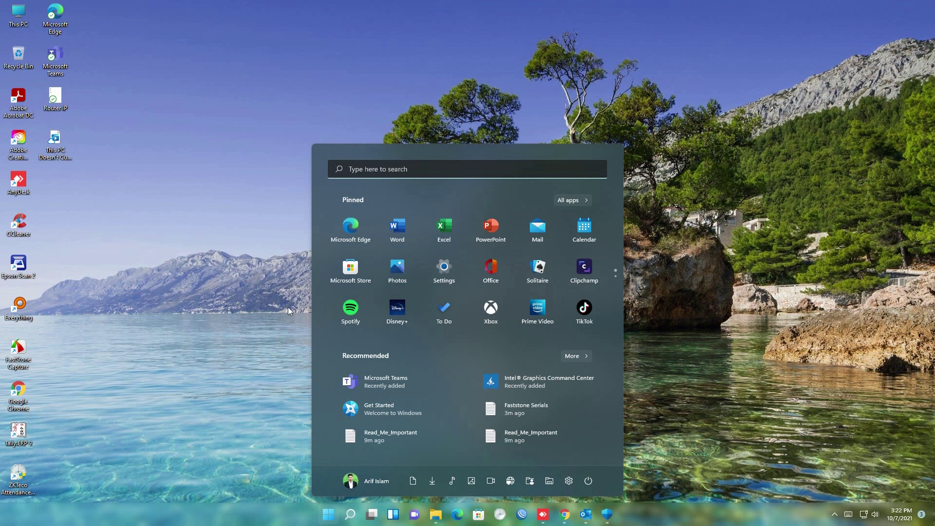
- Open Registry Editor and expand the tree to HKEY_LOCAL_MACHINE\SYSTEM\CurrentControlSet\Control
text(regi)
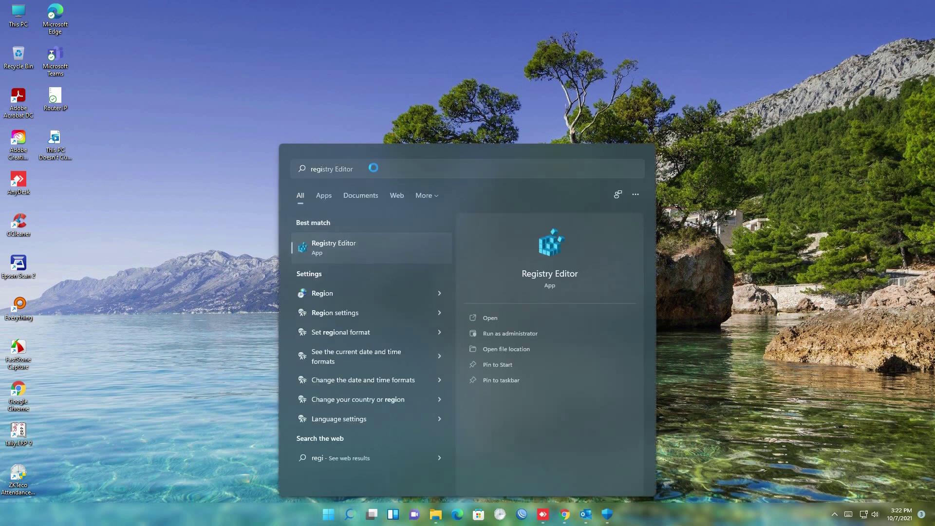
key(Return)
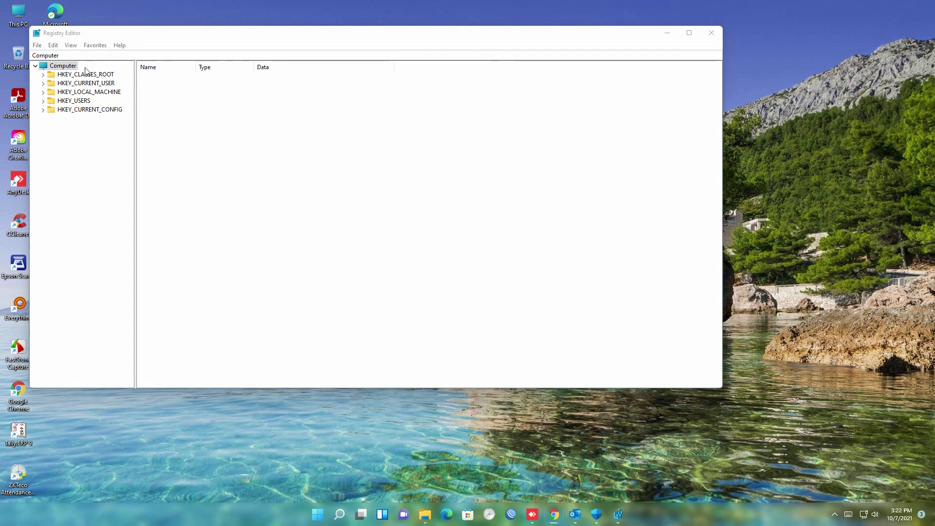
click(43, 92)
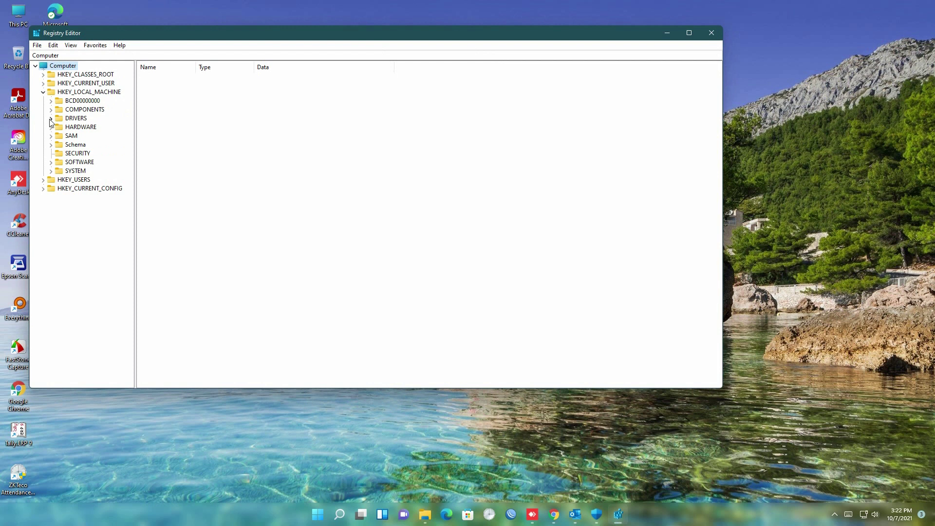
click(51, 171)
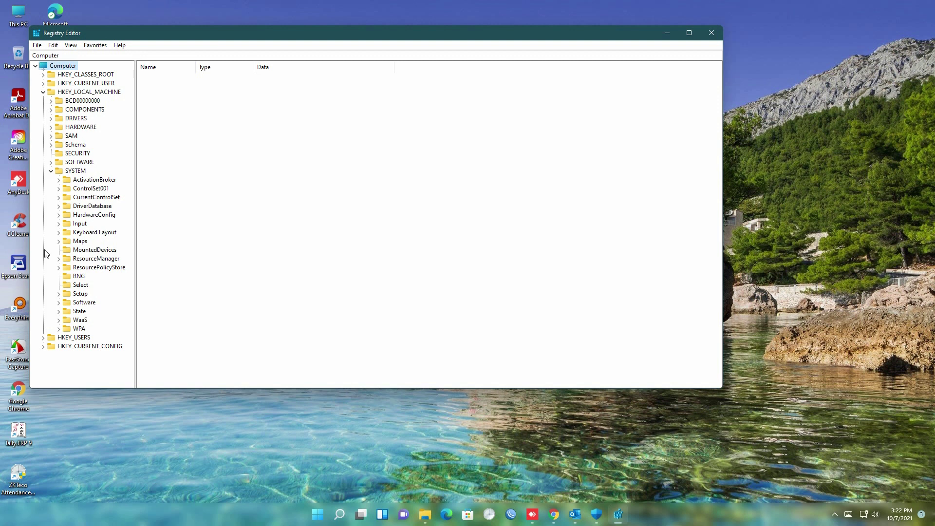
click(58, 198)
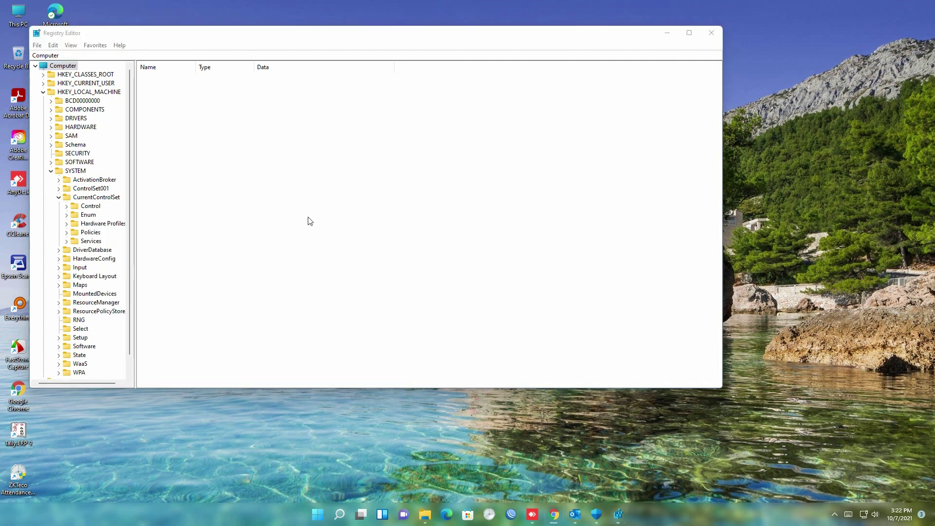
click(67, 206)
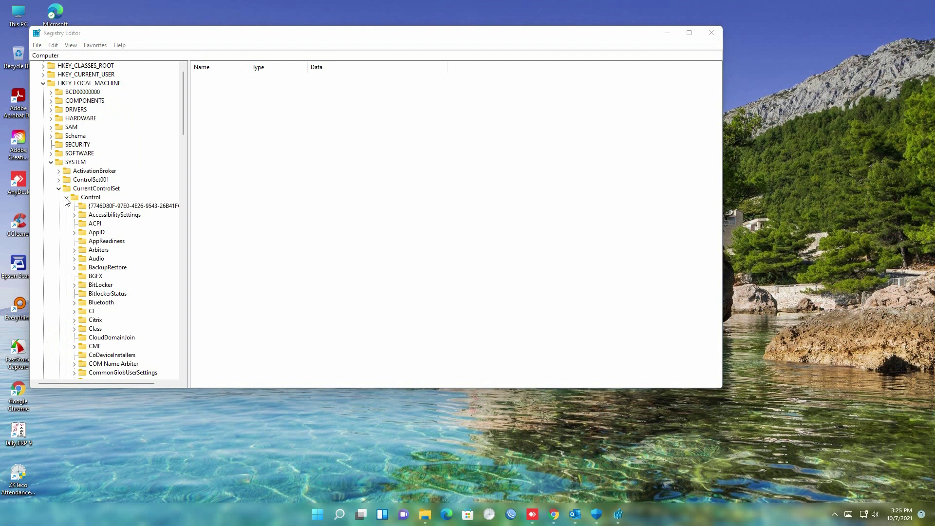
- Expand the Print key under Control and select it to list its values
scroll(77, 224, down, 13)
scroll(77, 225, down, 4)
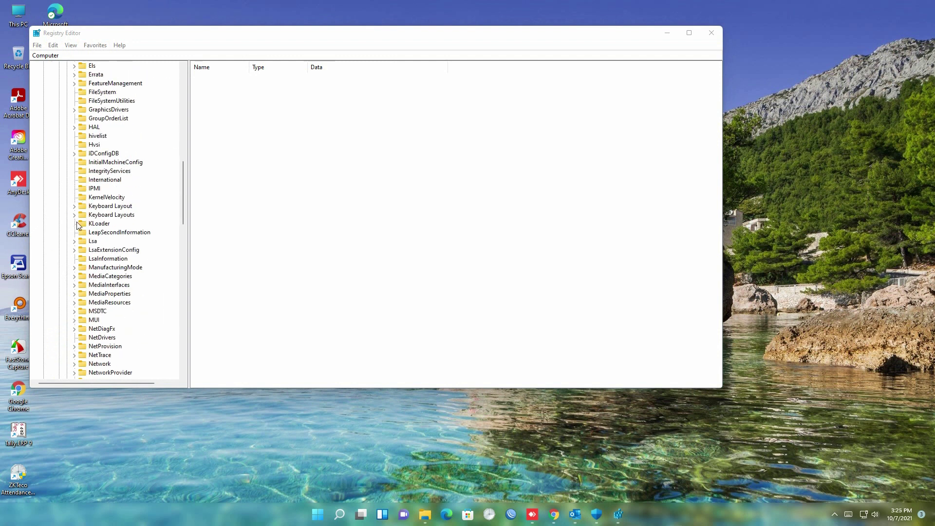
scroll(77, 225, down, 11)
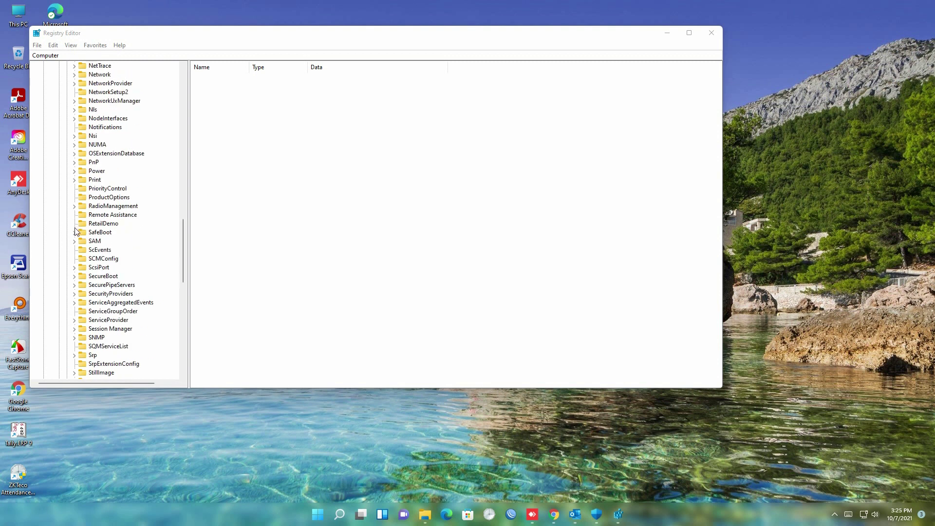
click(75, 180)
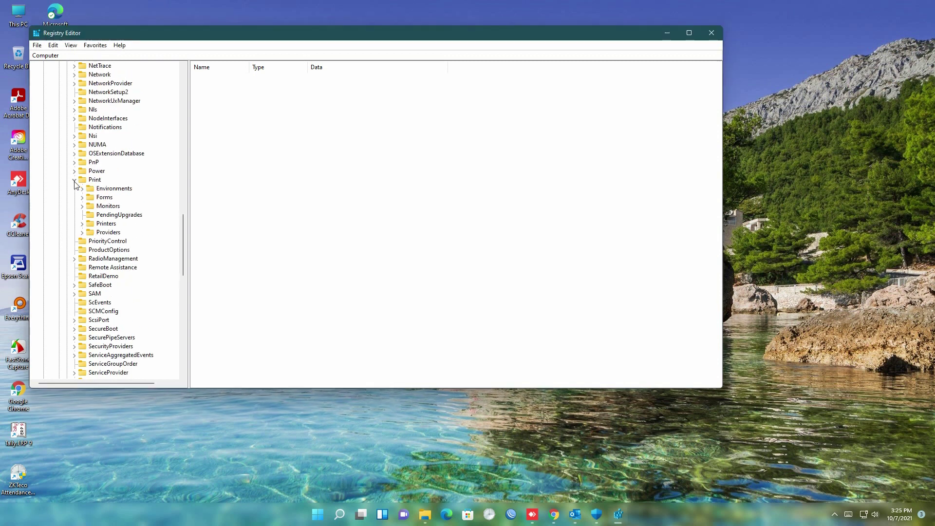
click(90, 181)
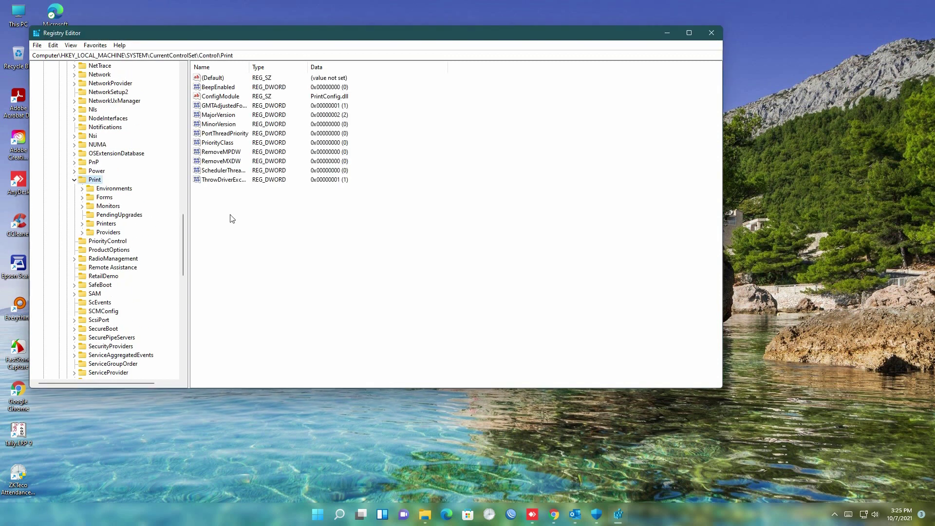
- Create a new DWORD (32-bit) value in the Print key
right_click(293, 218)
mouse_move(323, 223)
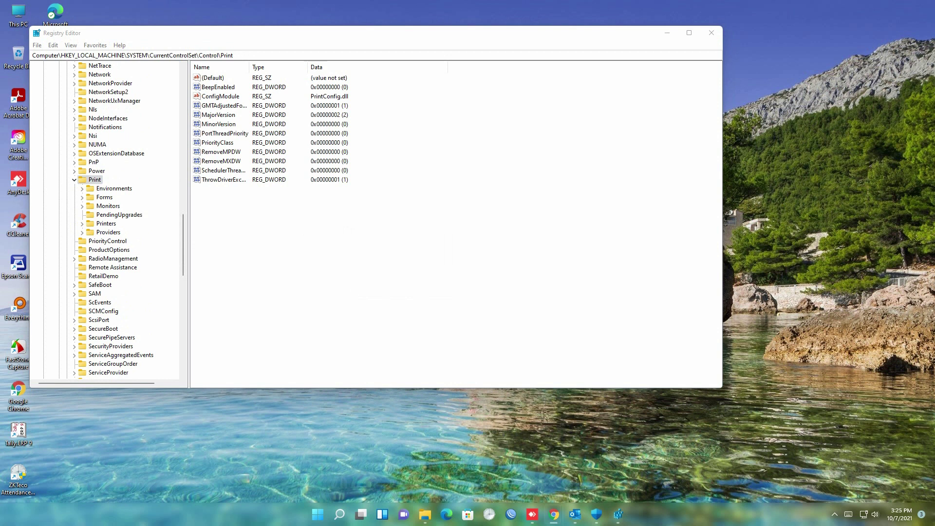
click(273, 221)
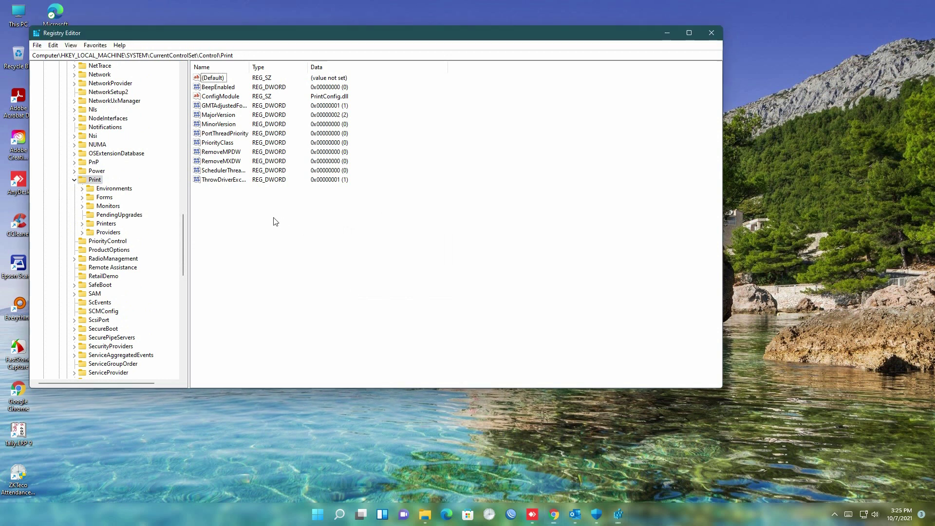
right_click(274, 219)
mouse_move(284, 226)
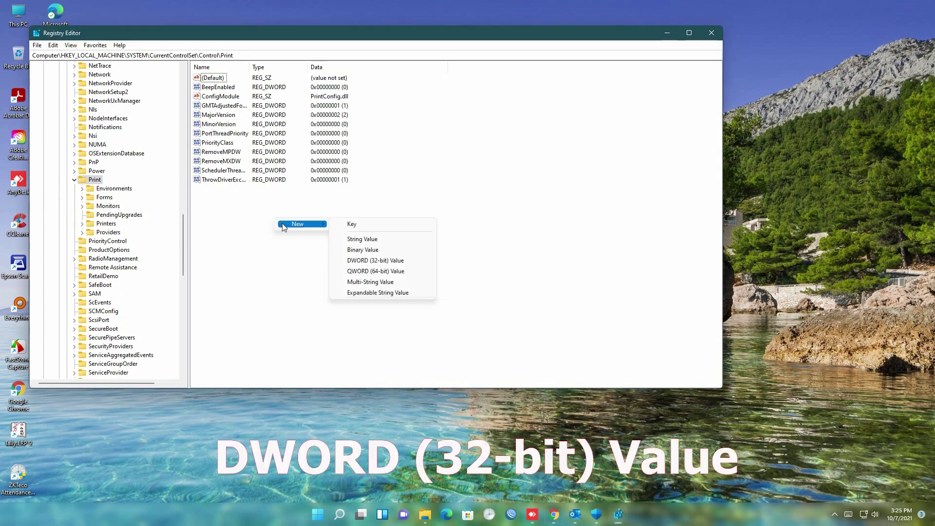
click(398, 261)
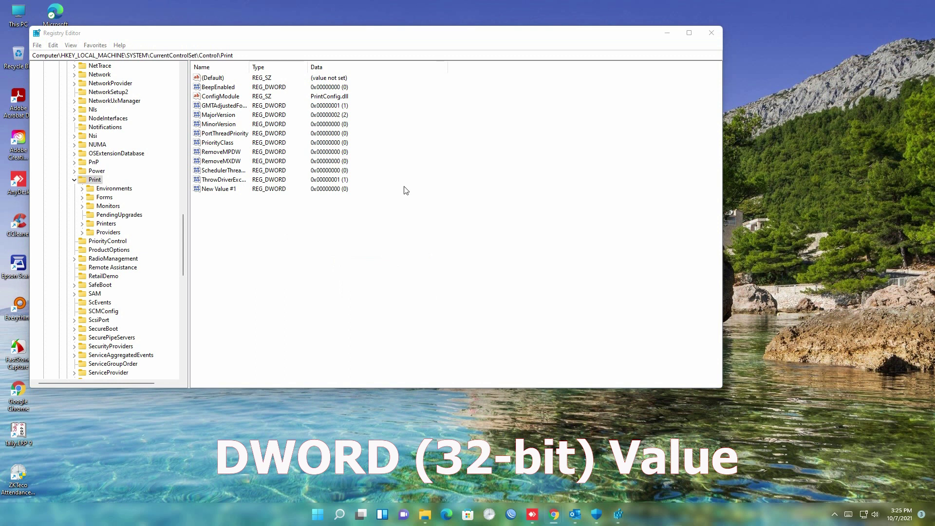
click(210, 189)
right_click(210, 189)
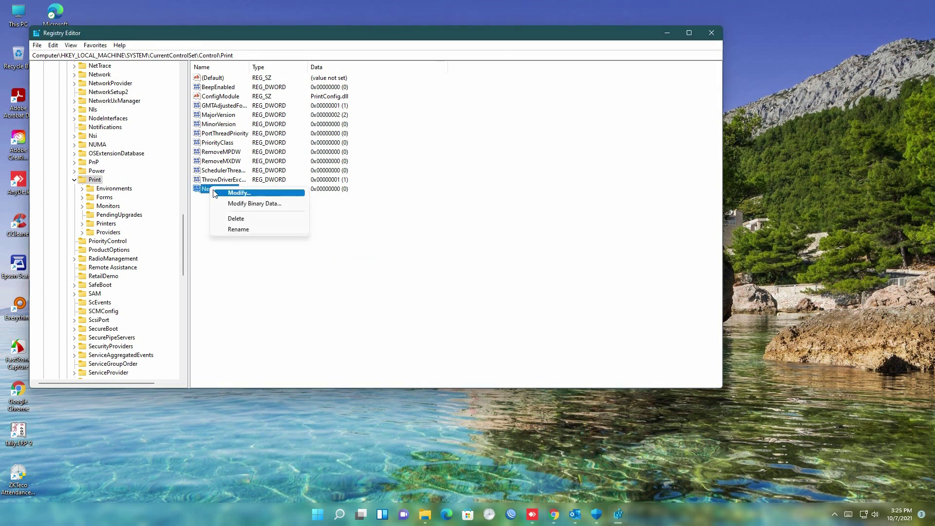
click(240, 228)
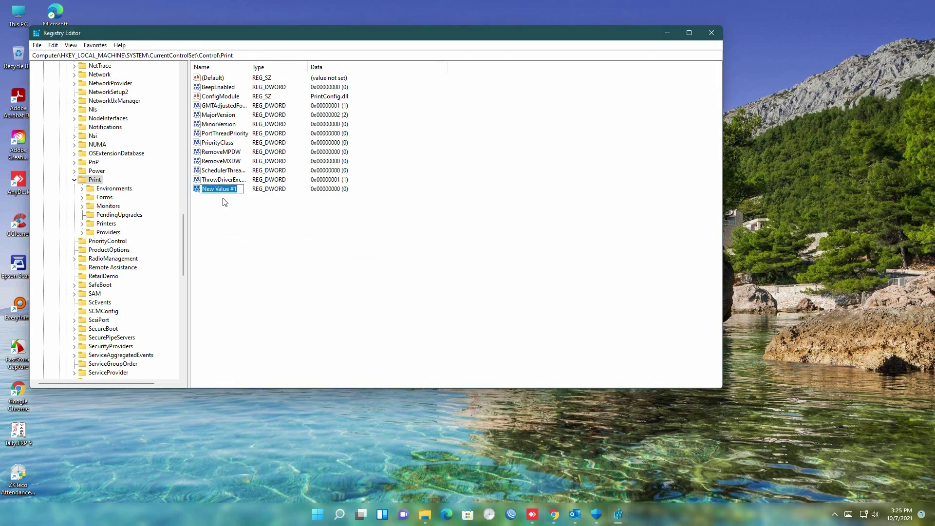
click(654, 290)
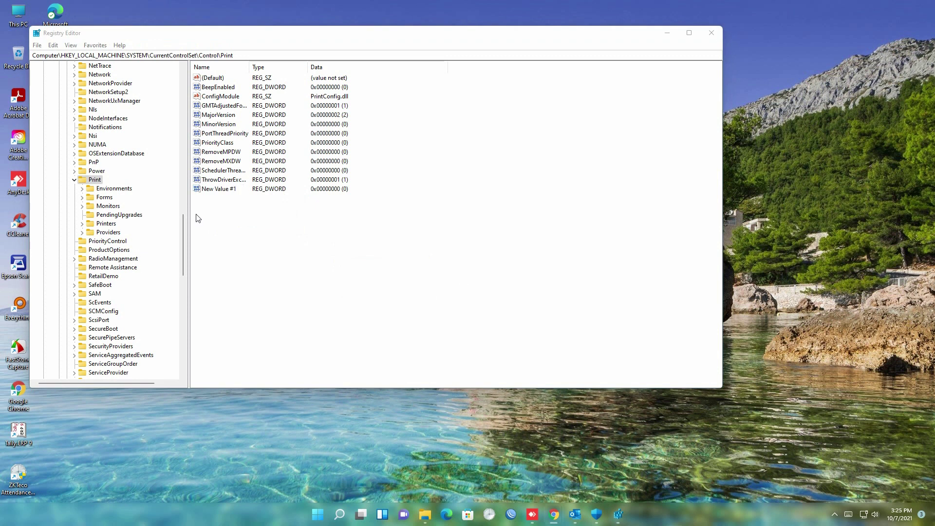
- Rename the new DWORD value in the Print key as RpcAuthnLevelPrivacyEnabled
click(211, 190)
right_click(211, 190)
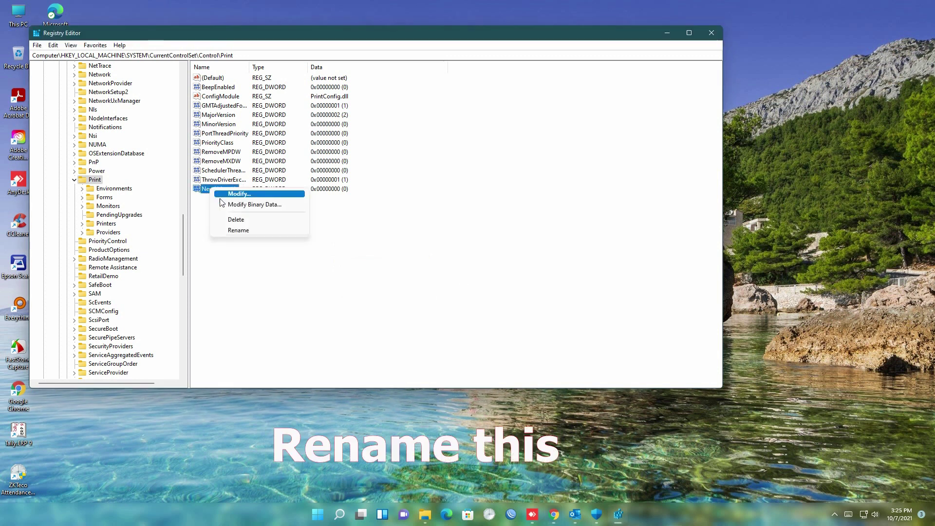
click(236, 230)
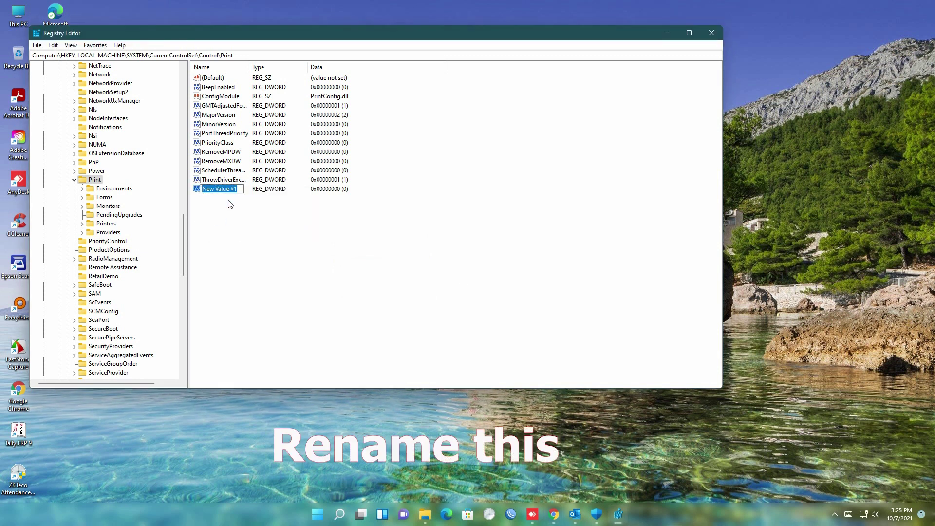
text(RpcAuthnLeve)
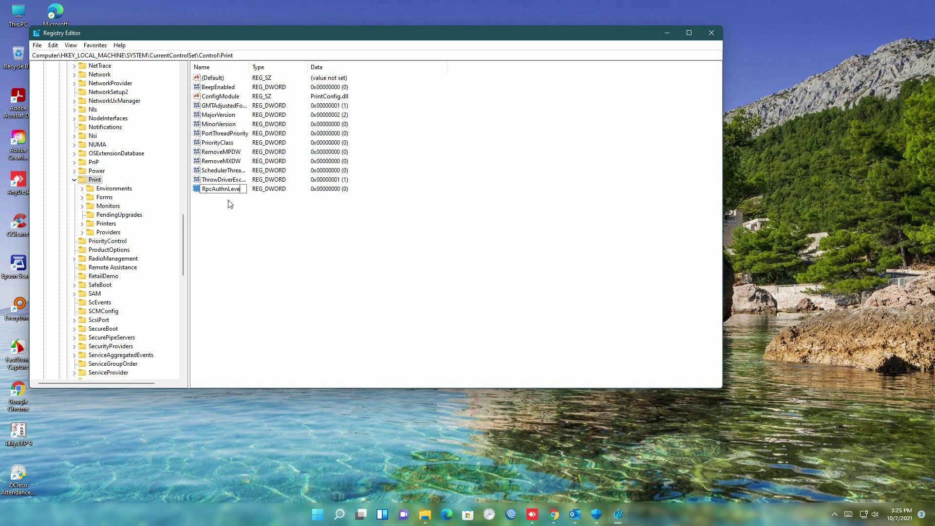
text(lPriva)
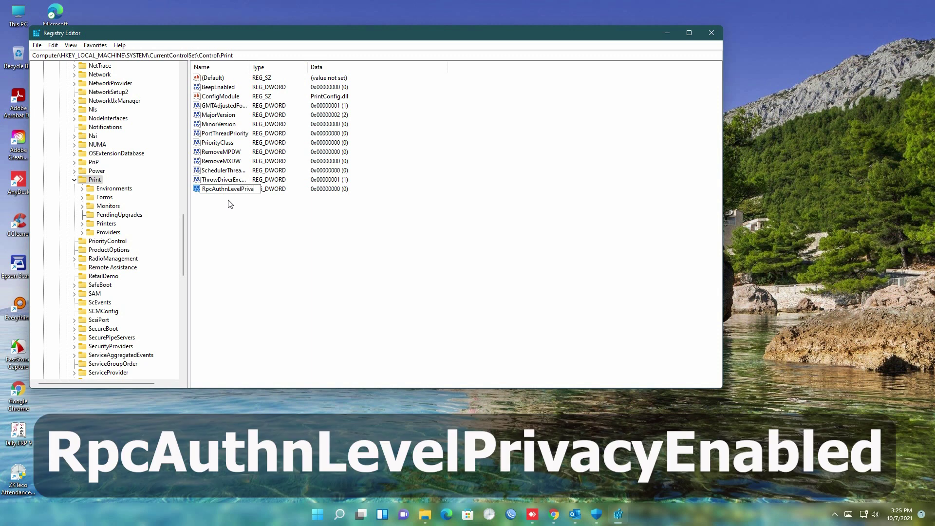
text(cyEnabled)
- Copy the new registry value's name and paste it into a new text document created on the desktop
double_click(234, 190)
key(ctrl+c)
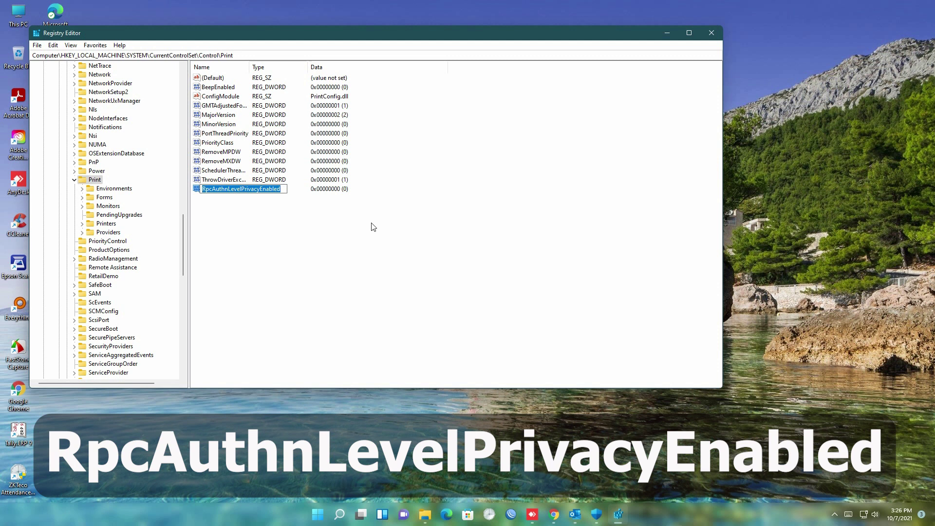
right_click(779, 153)
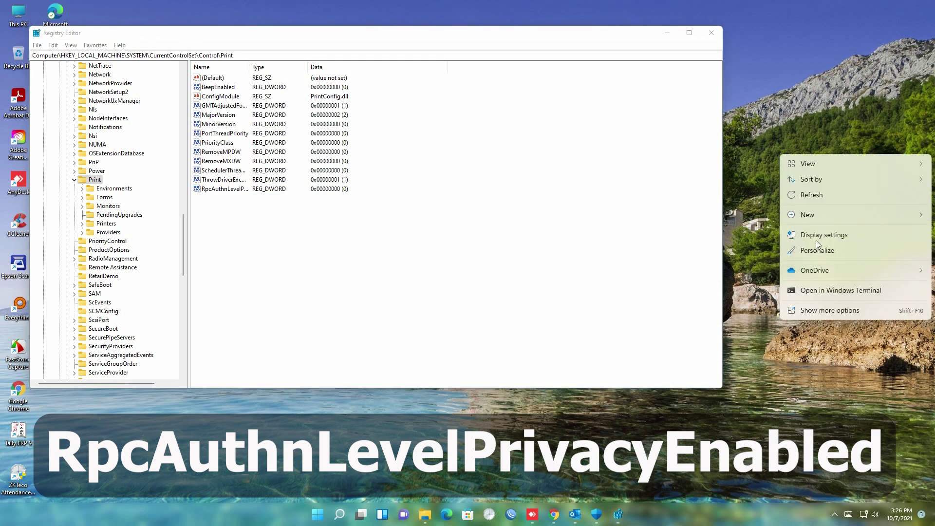
mouse_move(815, 214)
click(842, 355)
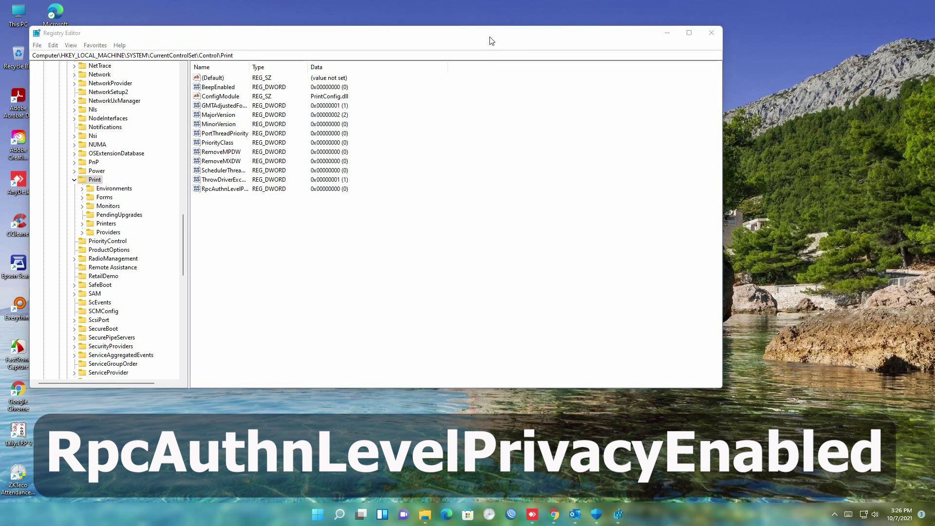
drag(484, 36, 631, 33)
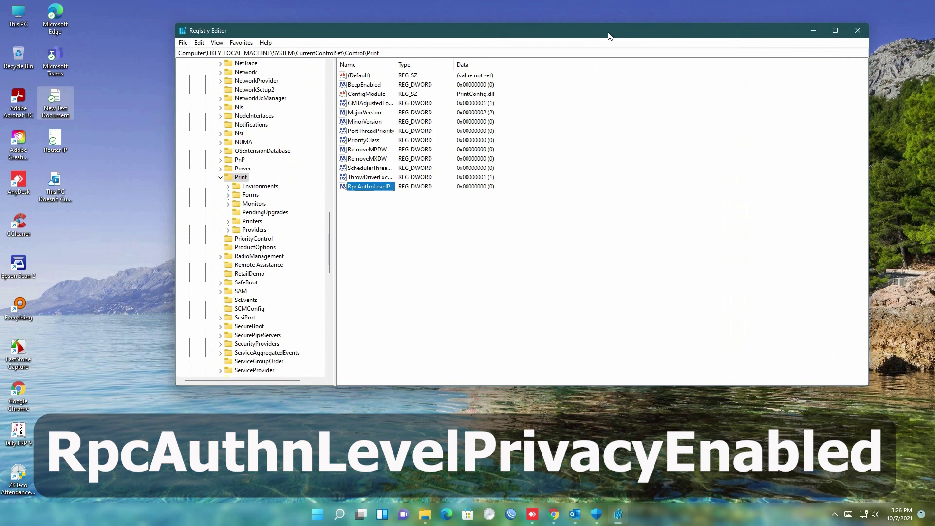
double_click(57, 99)
key(ctrl+v)
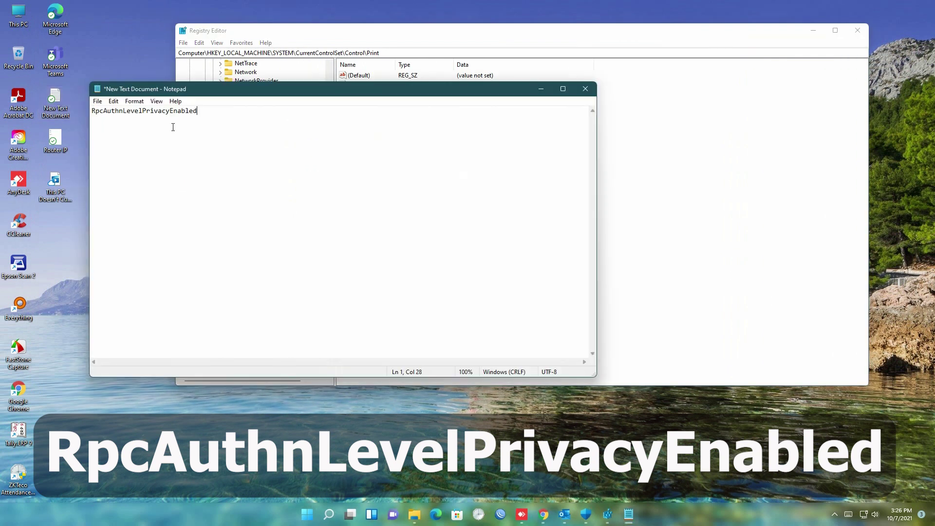
- Place the Notepad window clear of the registry values, check the spelling of the pasted name, and minimize Notepad
drag(211, 89, 549, 220)
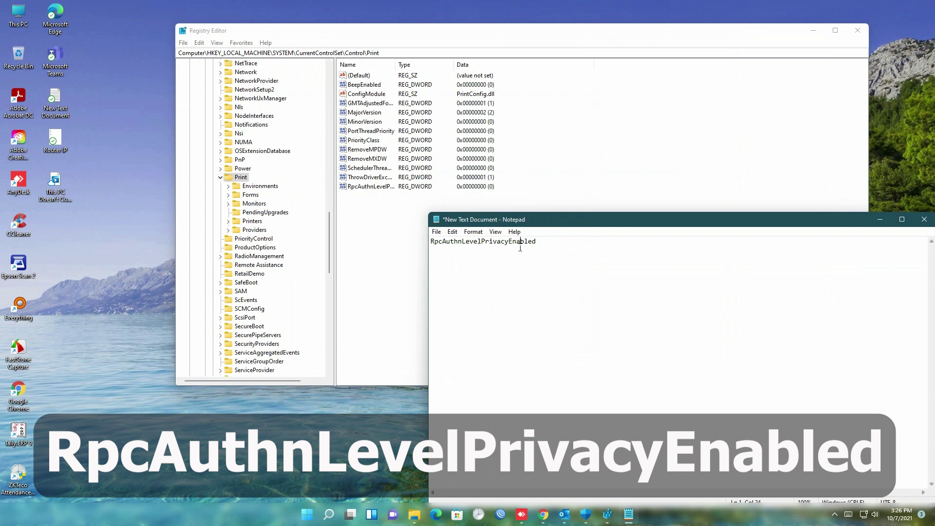
click(447, 242)
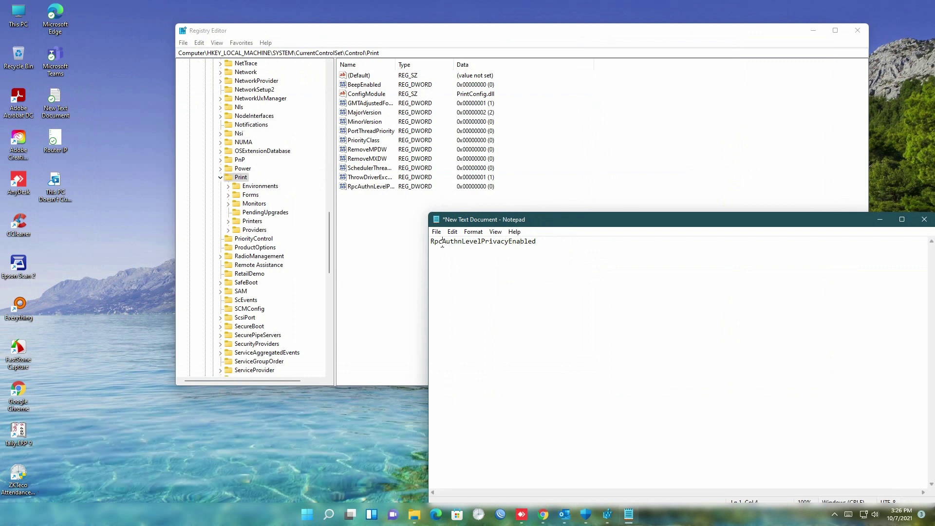
click(465, 243)
click(505, 244)
click(880, 219)
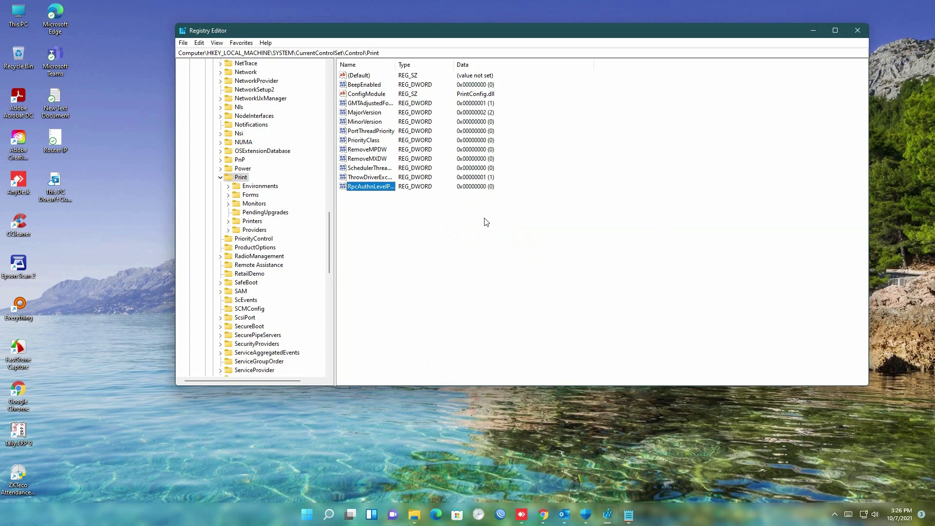
- Open the RpcAuthnLevelPrivacyEnabled value for modification and close its edit dialog
right_click(464, 224)
click(378, 187)
right_click(378, 188)
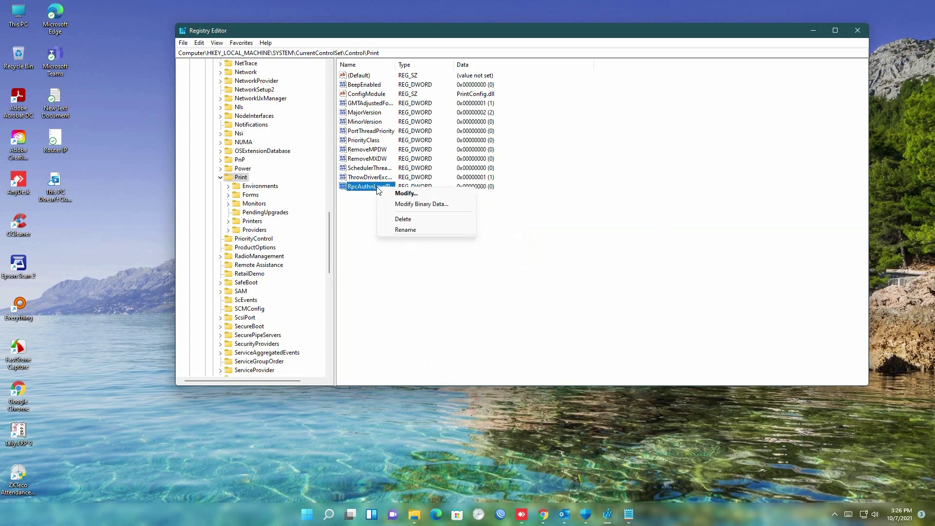
click(390, 195)
click(295, 152)
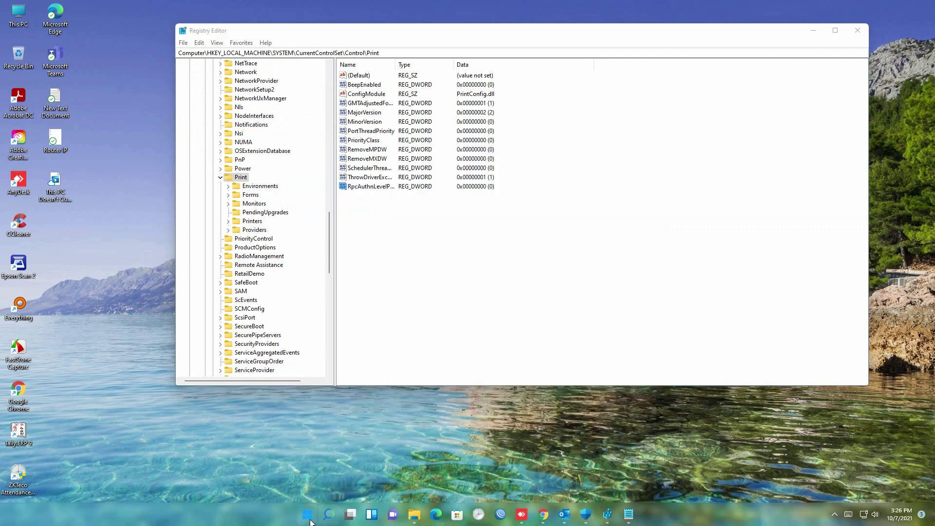
- Search Windows for "services", open the Services app and reposition its window on the desktop
click(307, 514)
click(329, 514)
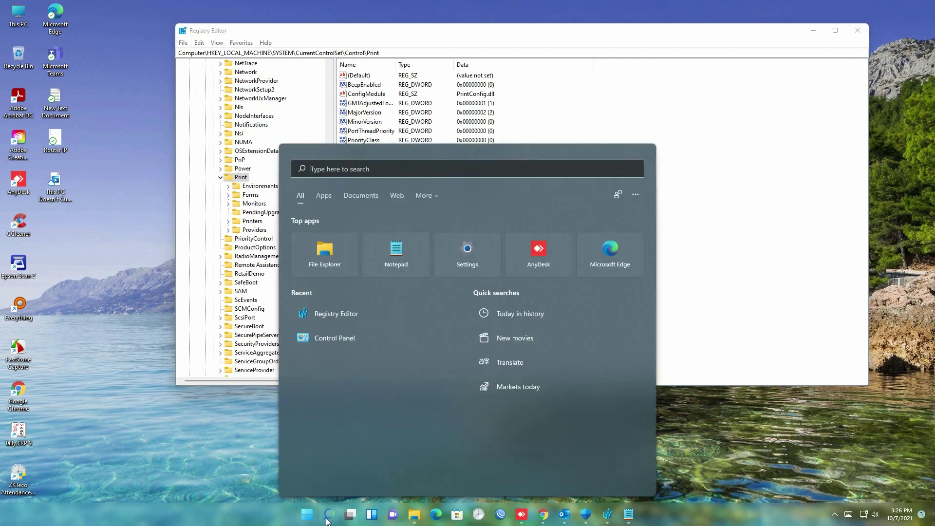
text(services)
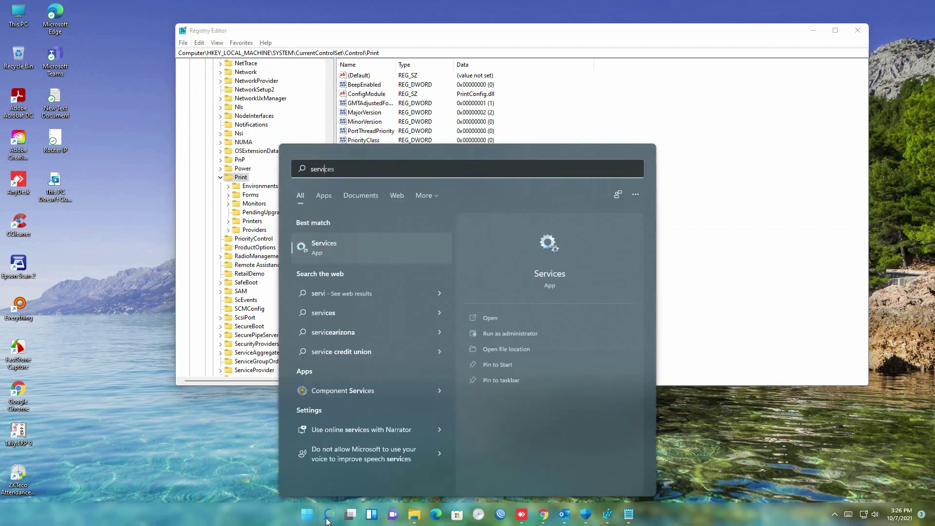
click(327, 516)
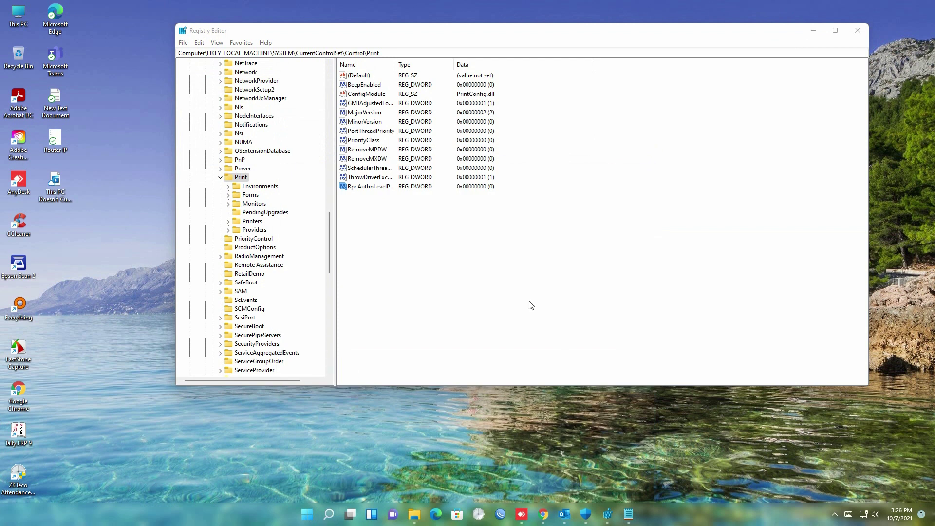
drag(105, 34, 179, 41)
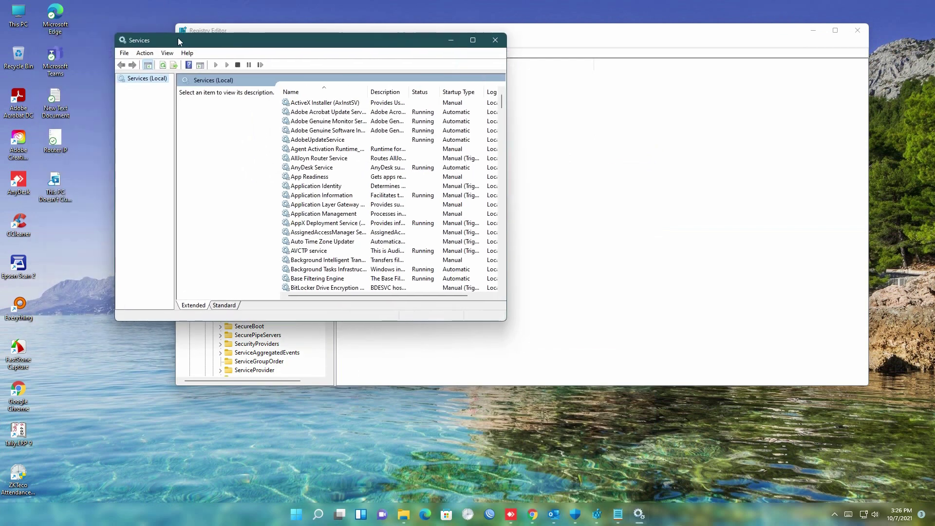
- Find the Print Spooler service in the services list, restart it, and minimize the Services window
click(327, 232)
scroll(326, 232, down, 15)
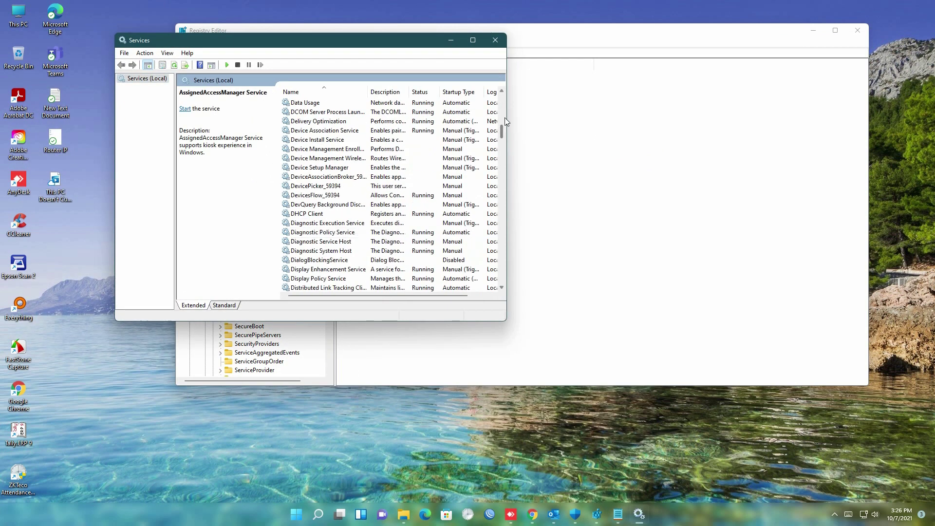
drag(502, 128, 502, 203)
click(308, 168)
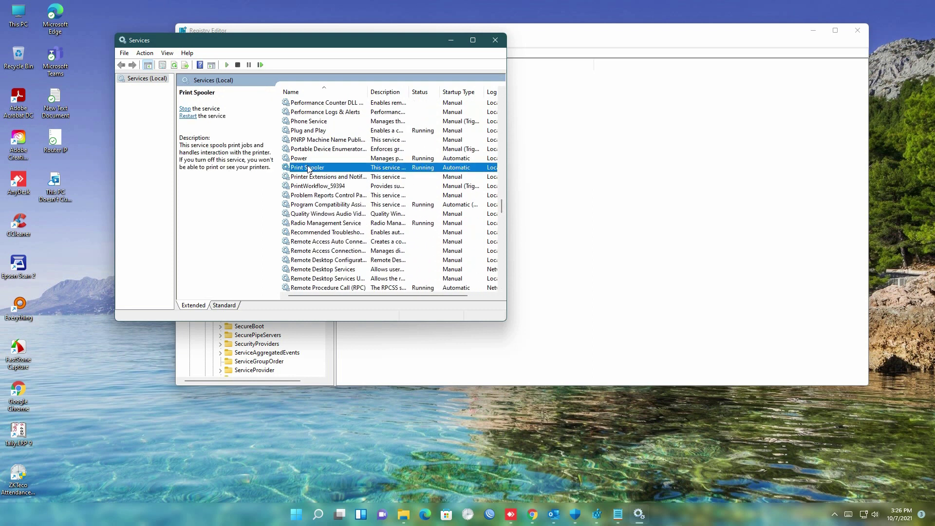
right_click(308, 168)
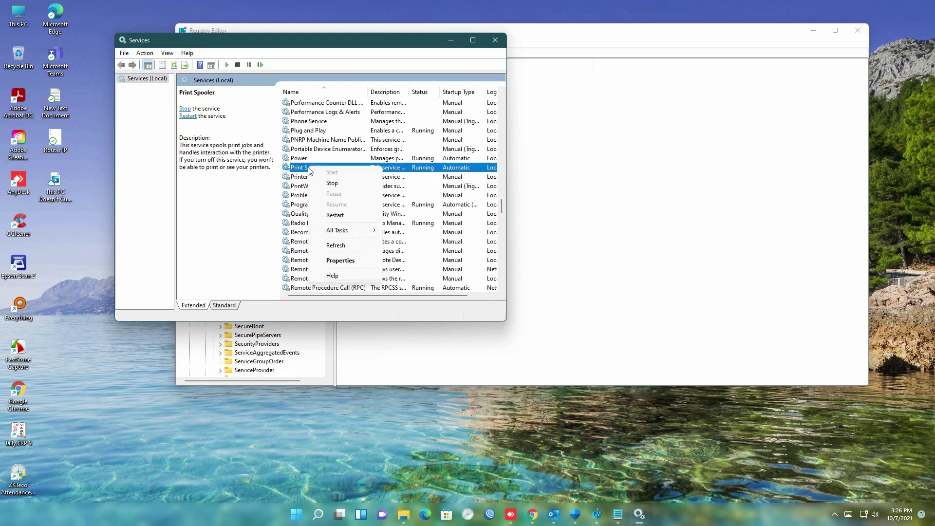
click(339, 216)
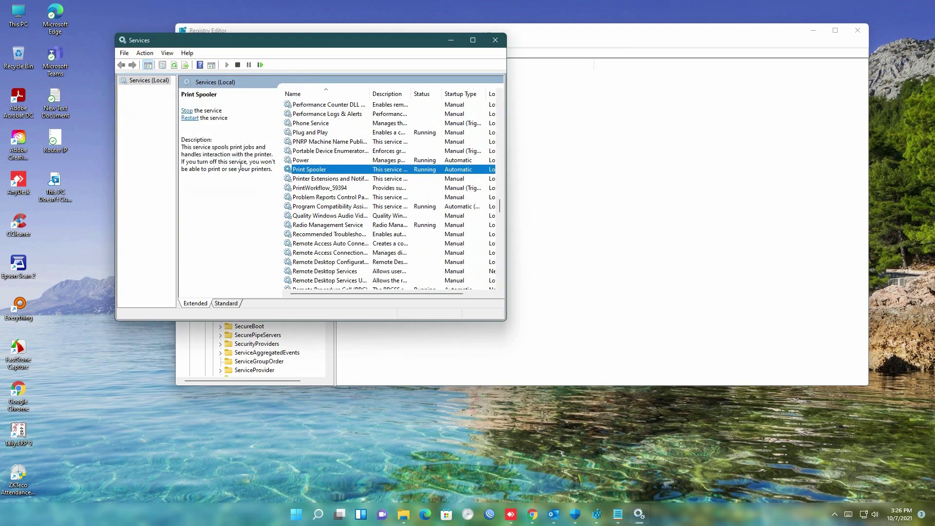
click(451, 40)
- Switch to the AnyDesk remote session, open the shared EPSON L380 Series printer, set it as the default printer and close its queue
click(511, 514)
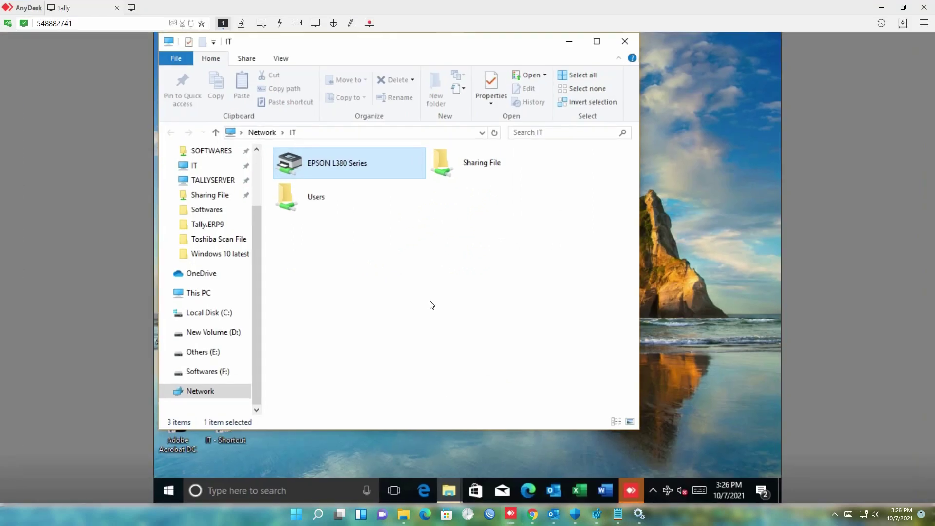
double_click(335, 163)
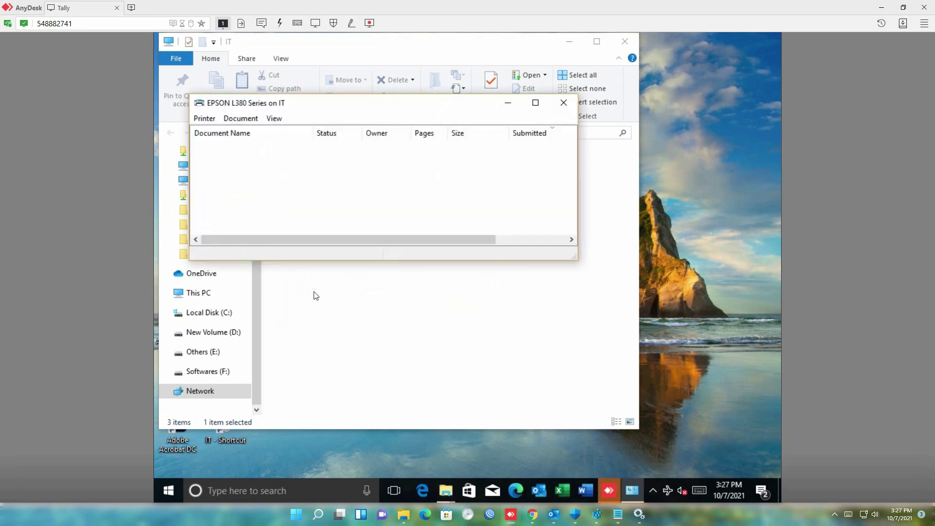
click(204, 119)
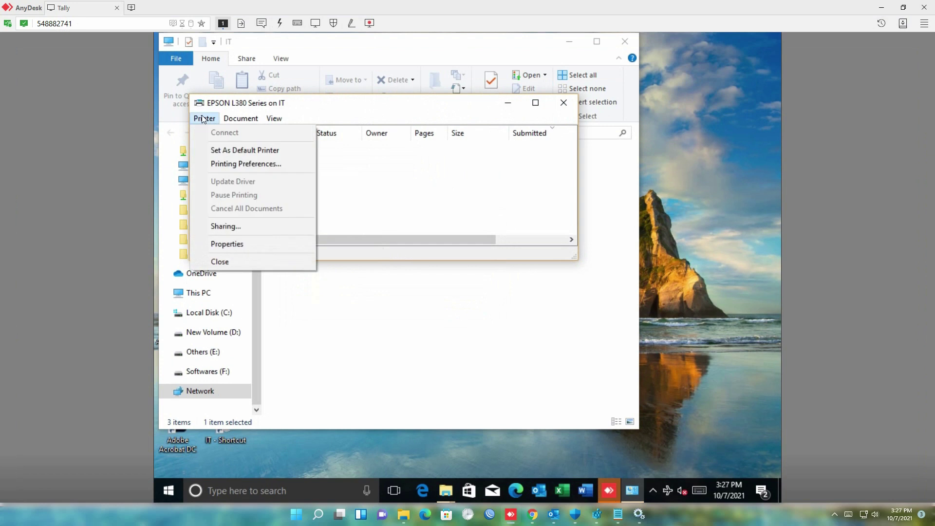
click(254, 151)
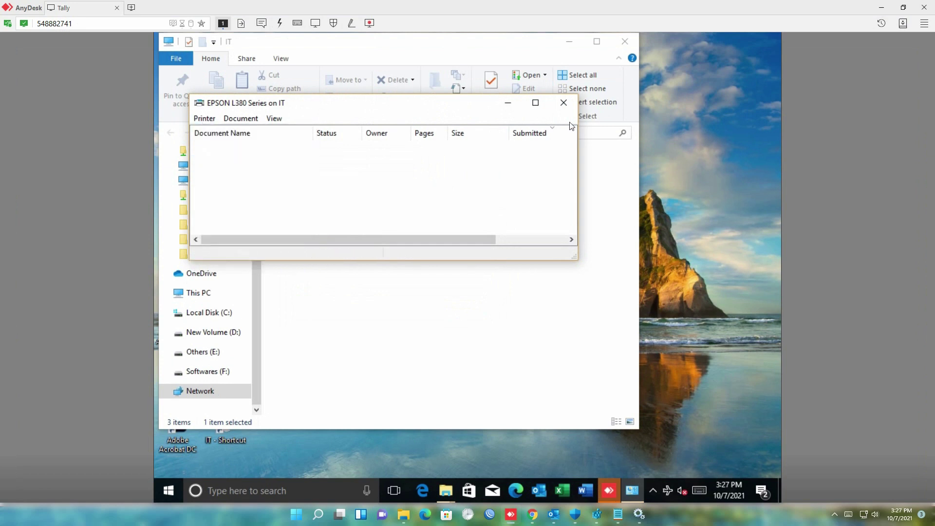
click(563, 102)
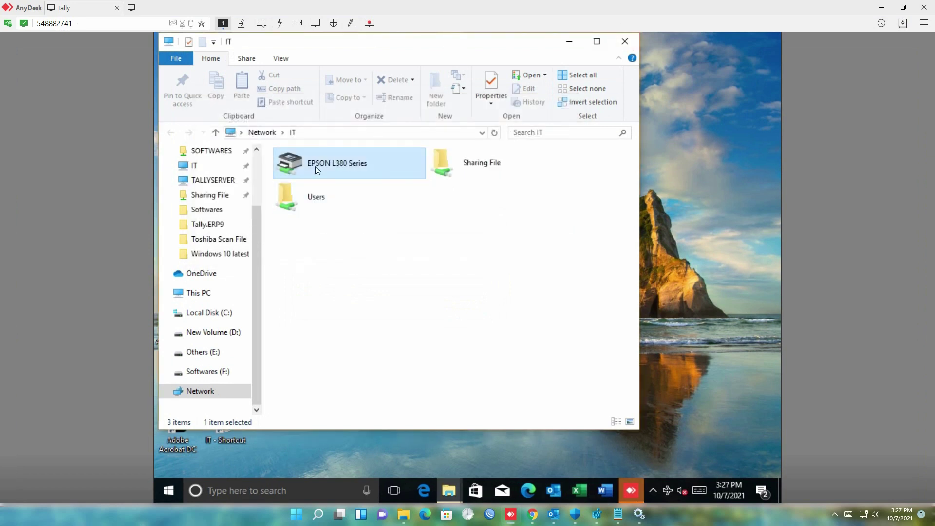
- Reopen the shared EPSON L380 Series printer's queue to check the connection, and close it again
double_click(317, 168)
click(564, 102)
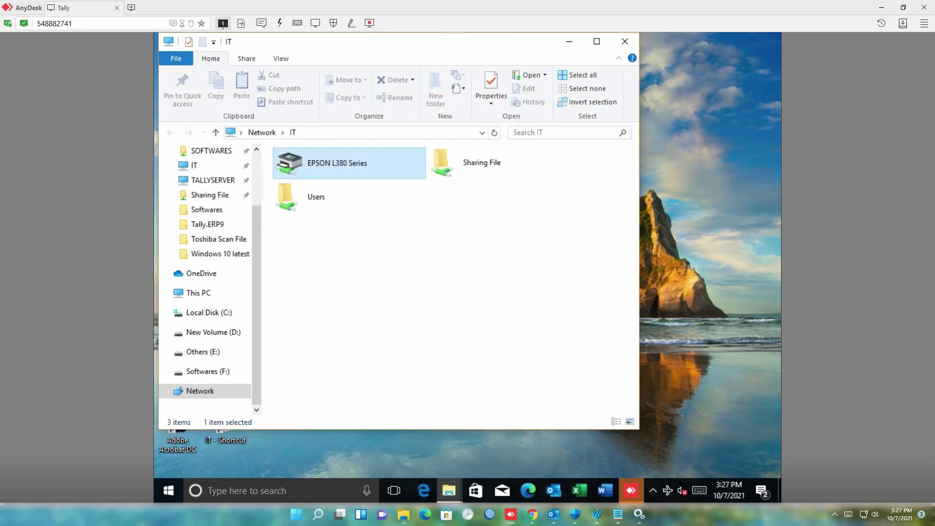